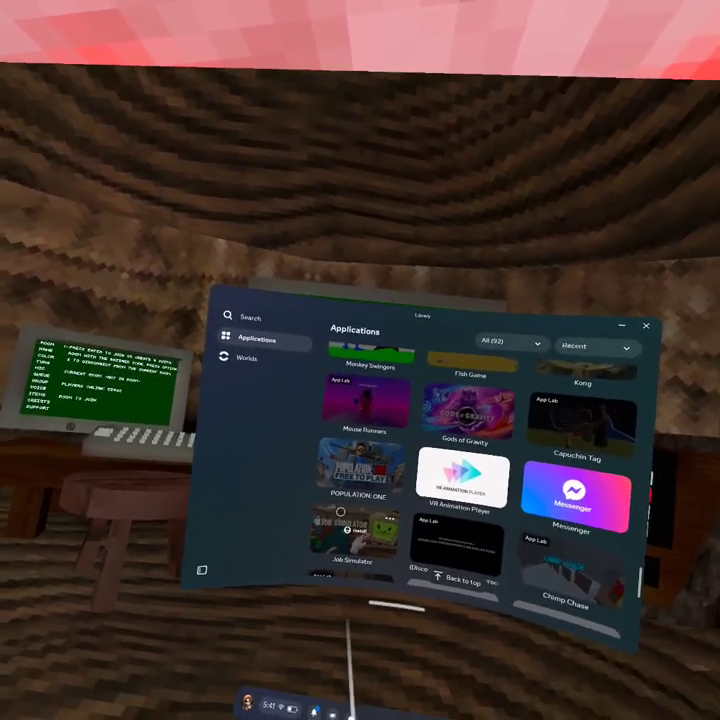
scroll(178, 613, "down", 2)
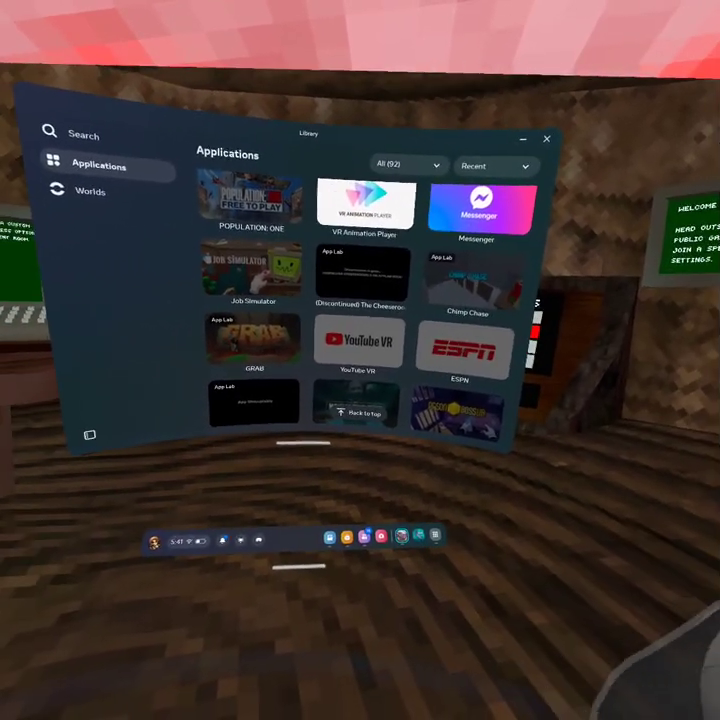
scroll(390, 340, "down", 4)
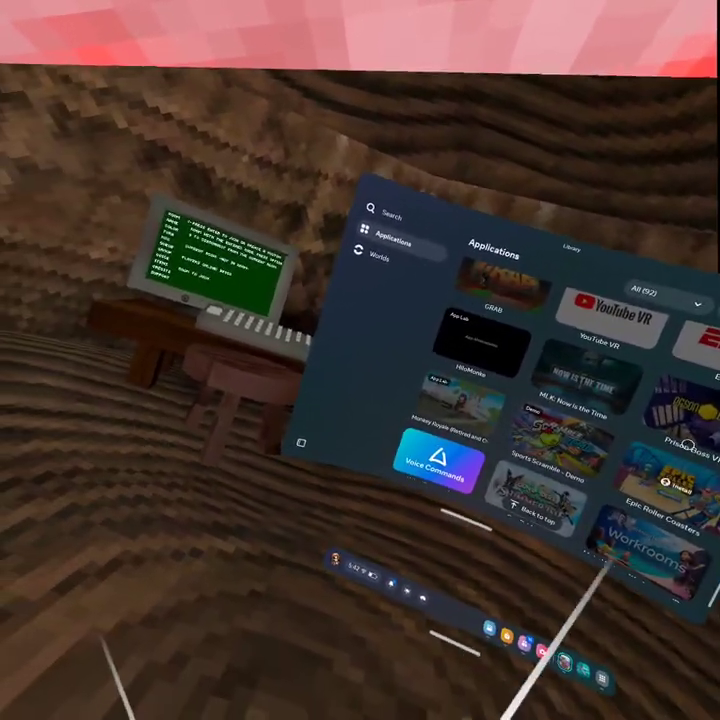
scroll(430, 430, "down", 3)
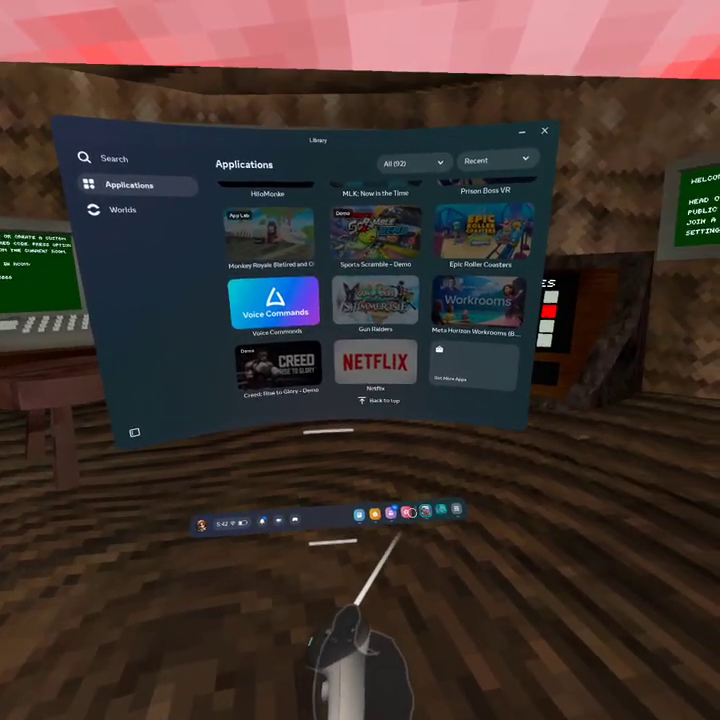
mouse_move(420, 452)
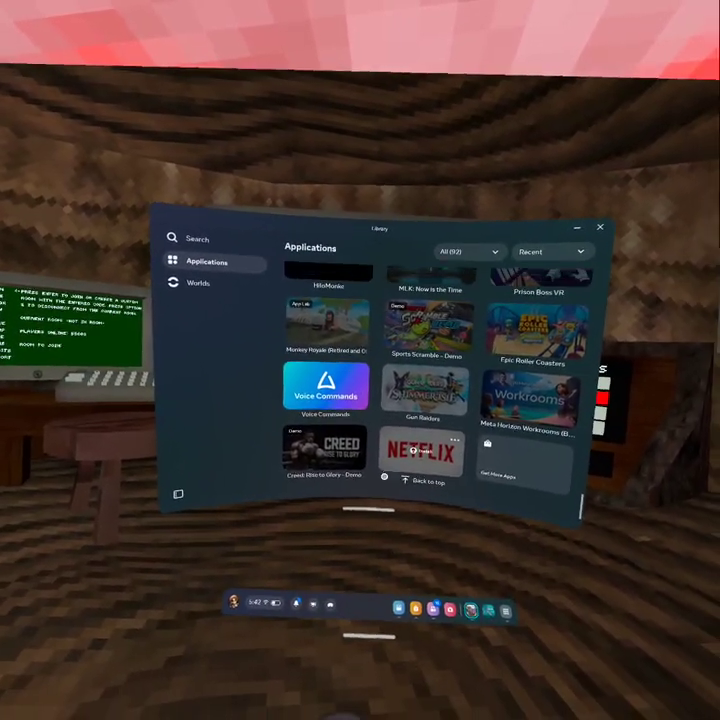
Bring up the universal menu over the Gorilla Tag lobby and open the Camera panel
key("super")
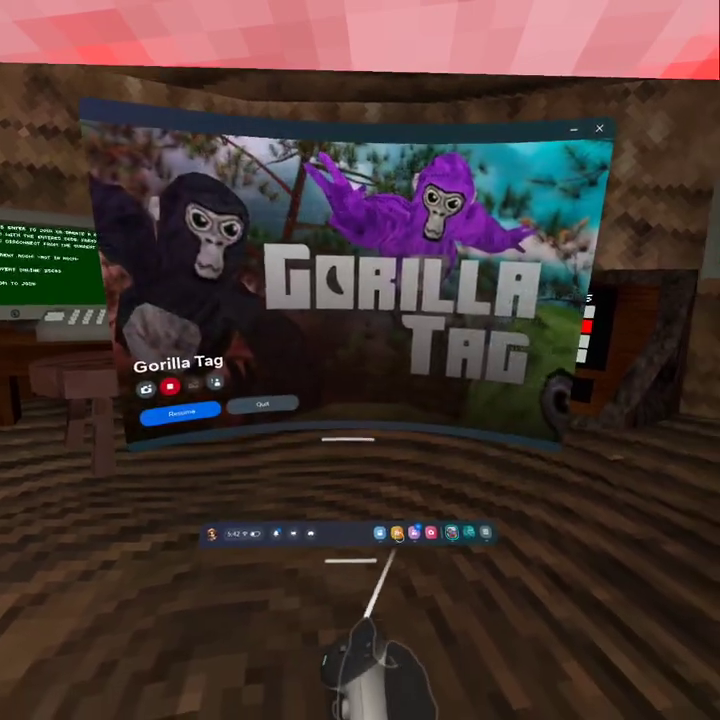
left_click(413, 507)
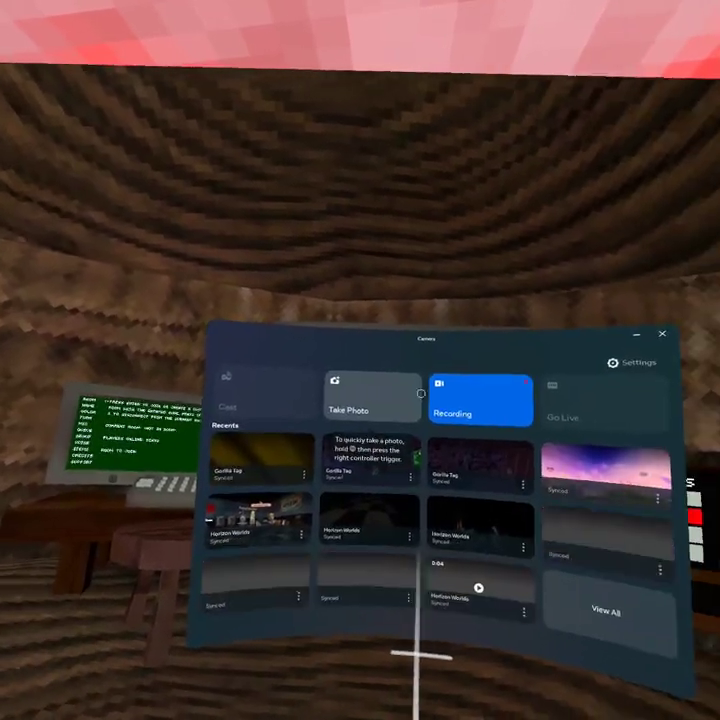